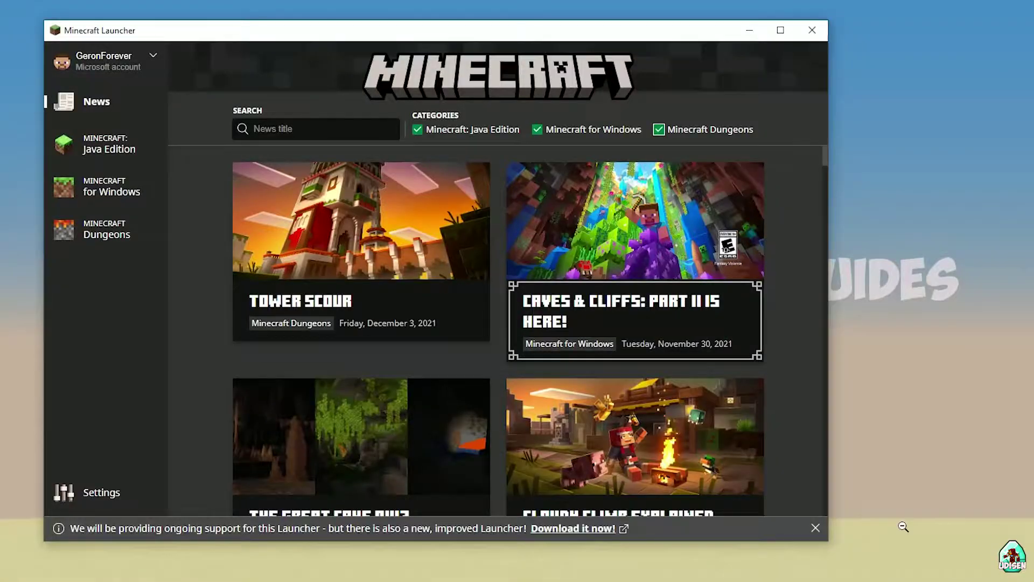
Dismiss the new launcher notice and show the list of Minecraft: Java Edition installations
{"action": "left_click", "coordinate": [814, 529]}
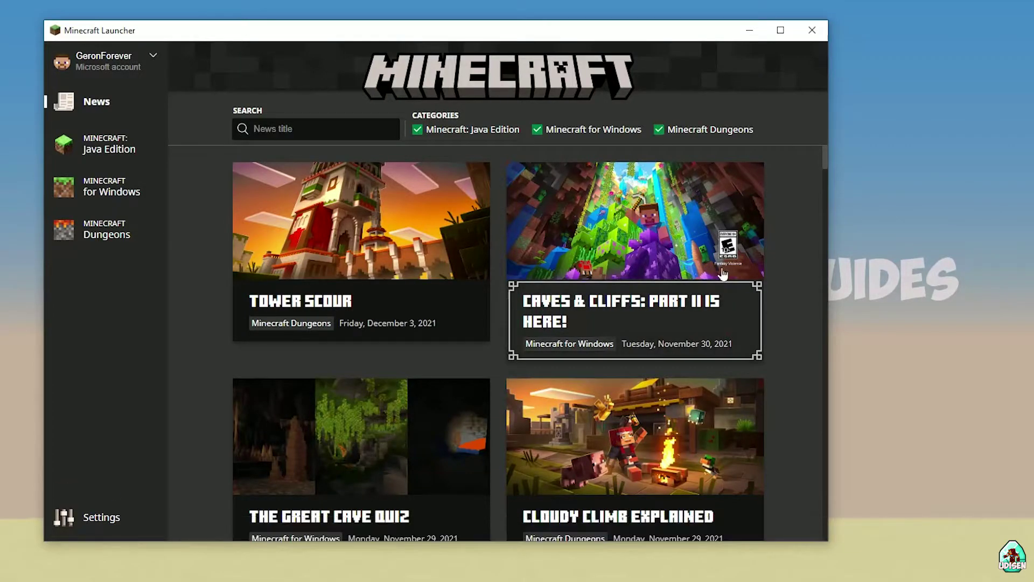
{"action": "left_click", "coordinate": [136, 143]}
{"action": "left_click", "coordinate": [240, 85]}
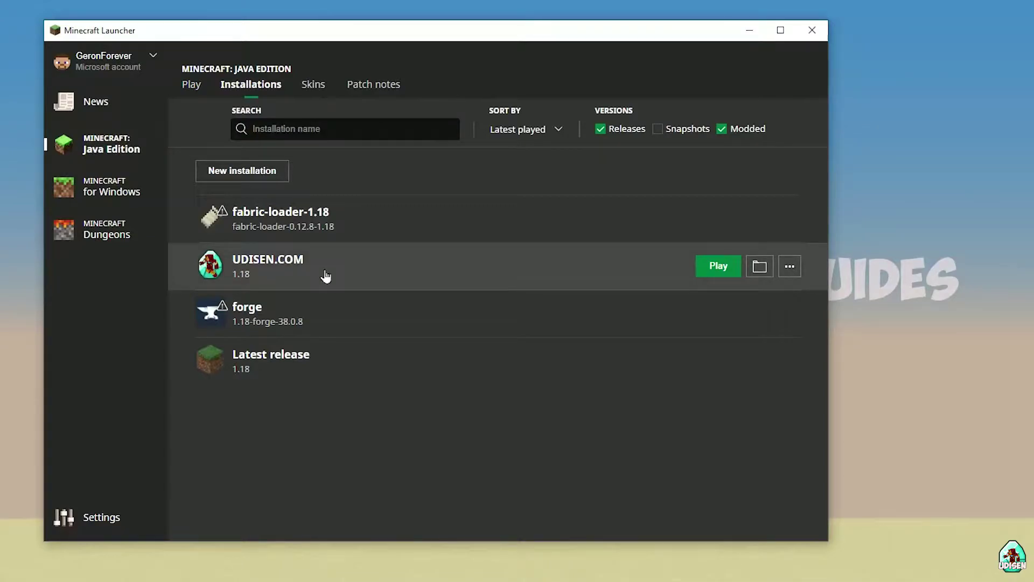
{"action": "left_click", "coordinate": [260, 177]}
{"action": "left_click", "coordinate": [421, 177]}
{"action": "type", "text": "kyuu"}
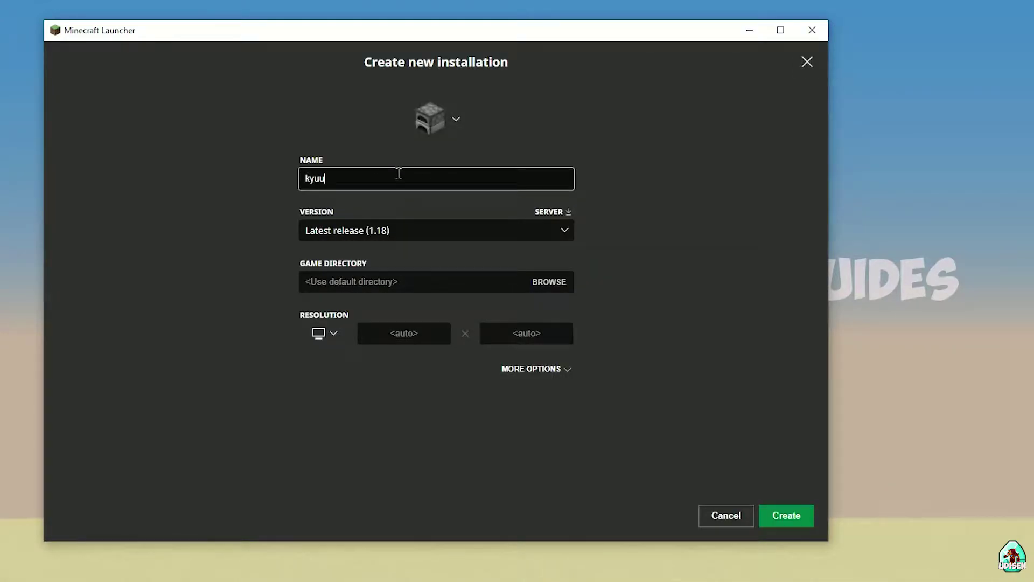
{"action": "type", "text": "kuykuyk"}
{"action": "left_click_drag", "start_coordinate": [395, 175], "coordinate": [260, 198]}
{"action": "left_click", "coordinate": [723, 517]}
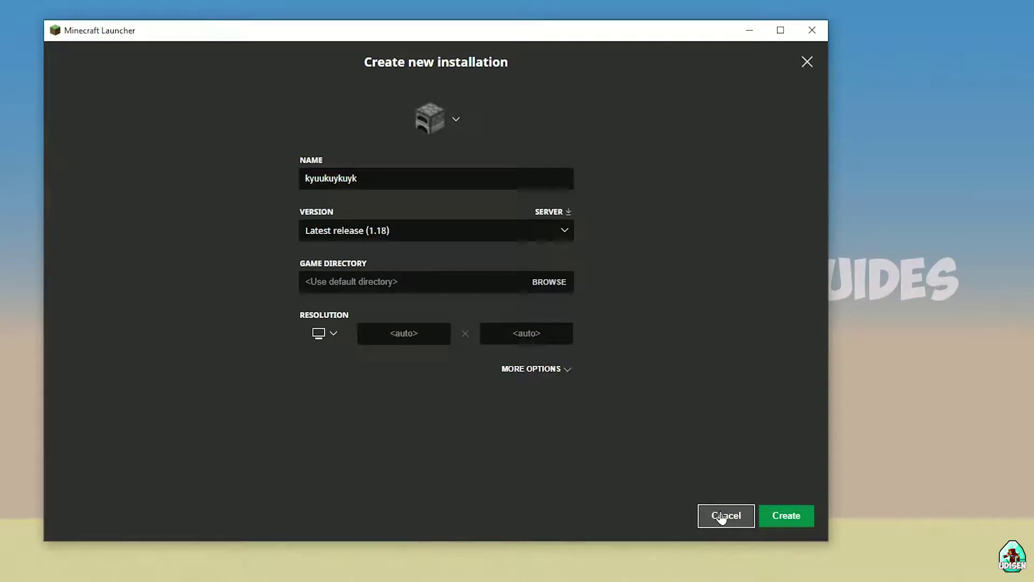
Set the UDISEN.COM installation's version to release 1.18 and launch that installation
{"action": "left_click", "coordinate": [376, 276]}
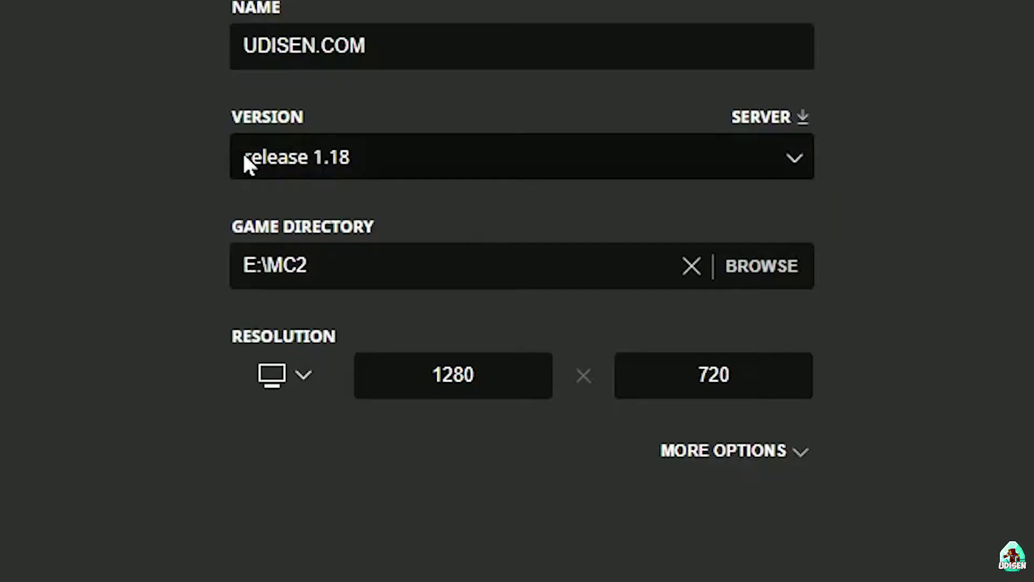
{"action": "left_click", "coordinate": [377, 168]}
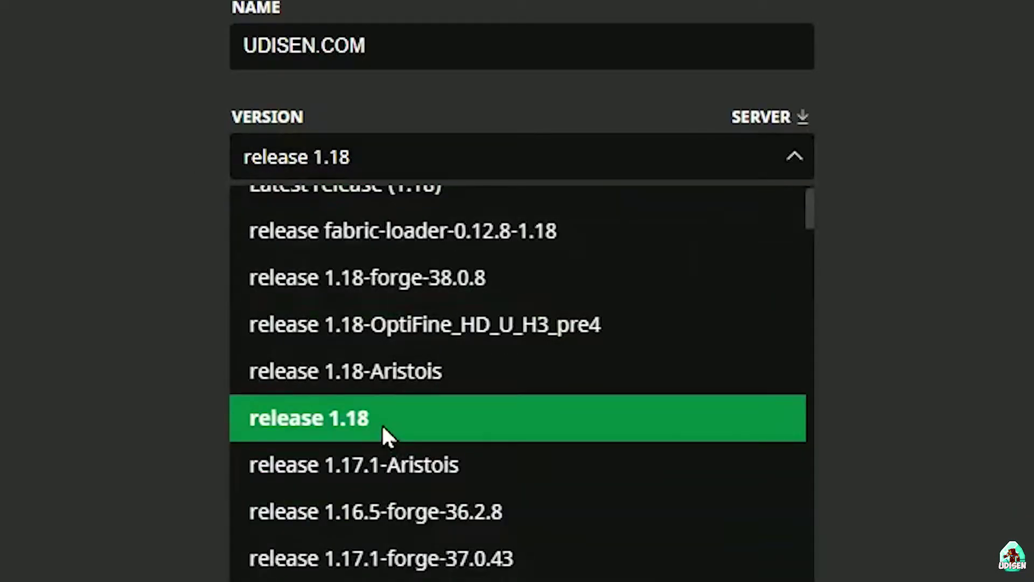
{"action": "left_click", "coordinate": [381, 423]}
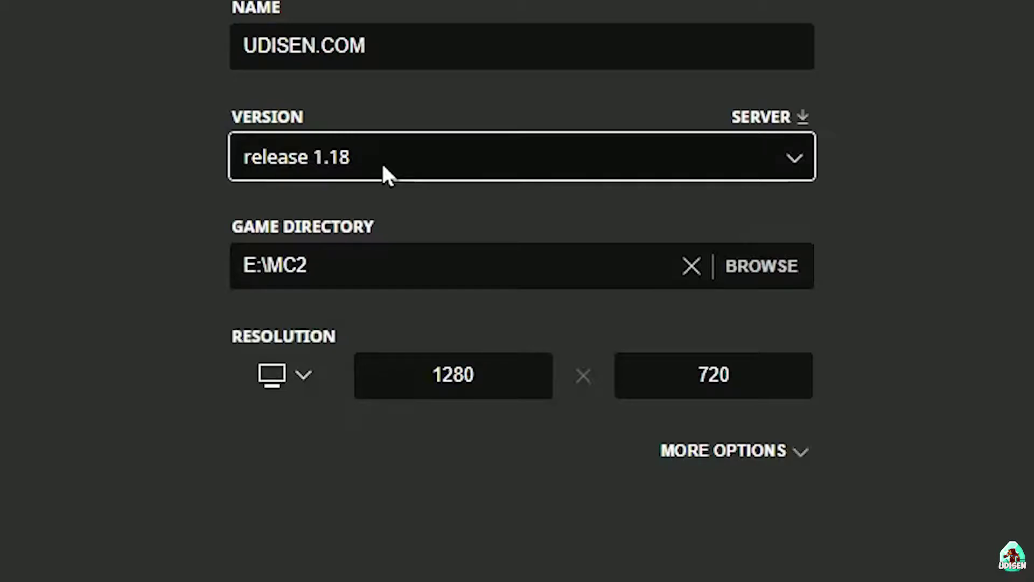
{"action": "left_click", "coordinate": [382, 166]}
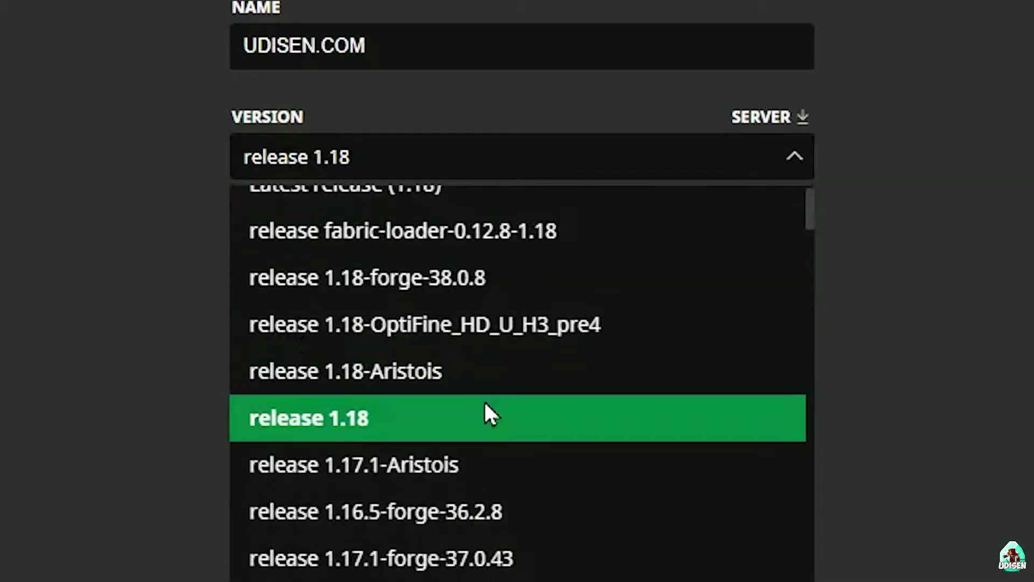
{"action": "left_click", "coordinate": [449, 288]}
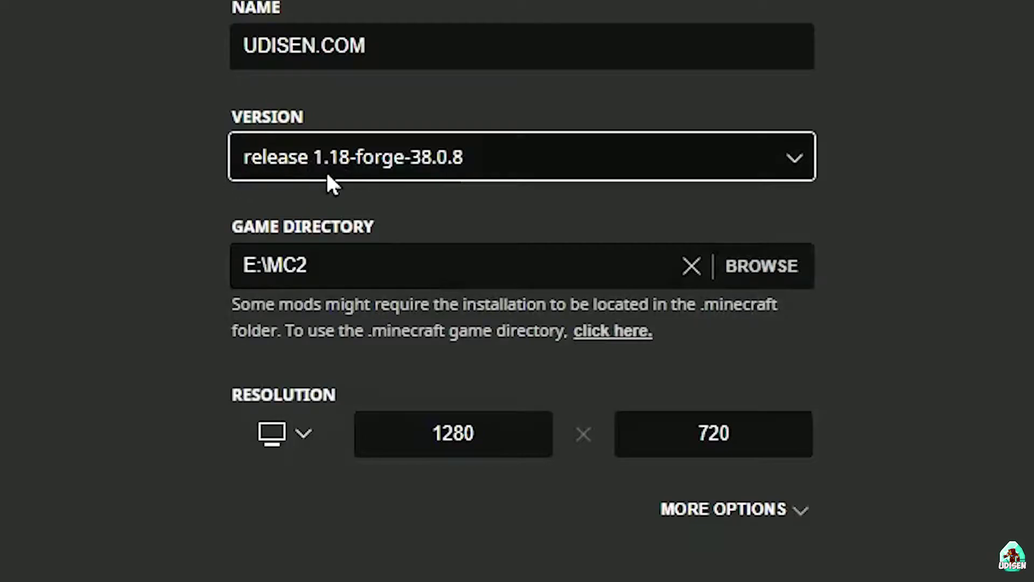
{"action": "left_click", "coordinate": [406, 157]}
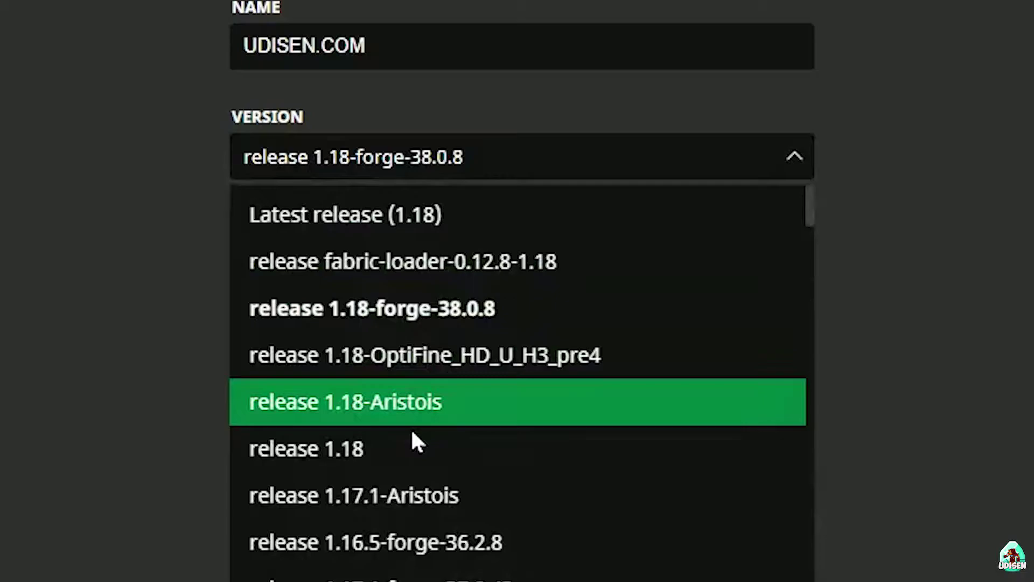
{"action": "left_click", "coordinate": [412, 433]}
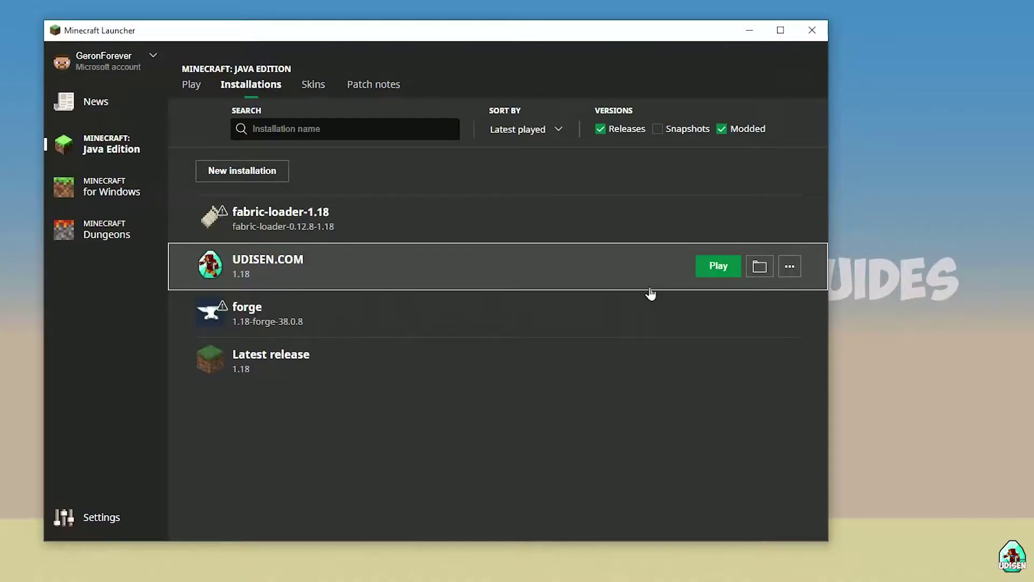
{"action": "left_click", "coordinate": [706, 268]}
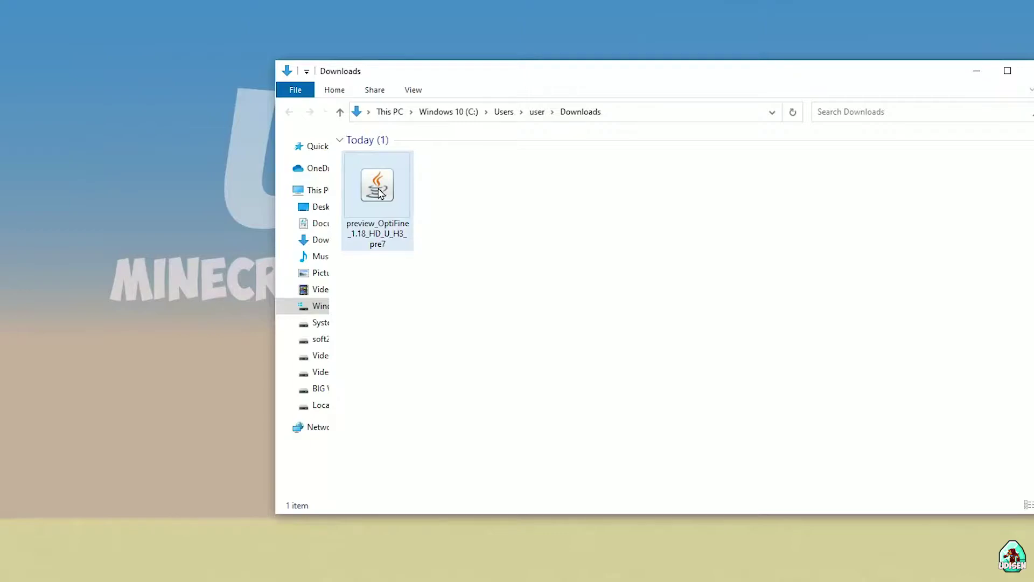
Run the preview_OptiFine_1.18_HD_U_H3_pre7 installer from the Downloads folder and install OptiFine
{"action": "left_click", "coordinate": [380, 194]}
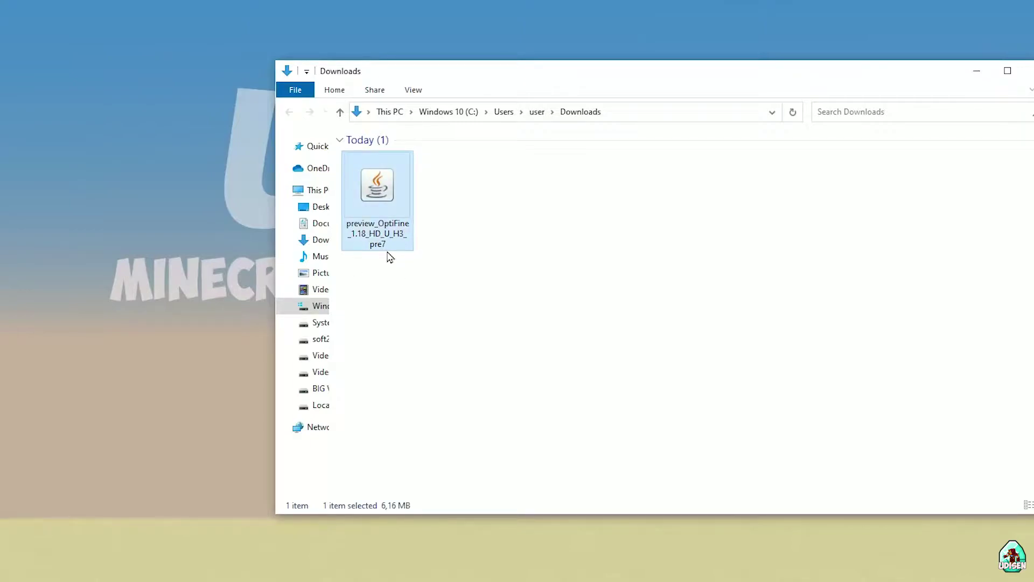
{"action": "left_click_drag", "start_coordinate": [622, 78], "coordinate": [475, 48]}
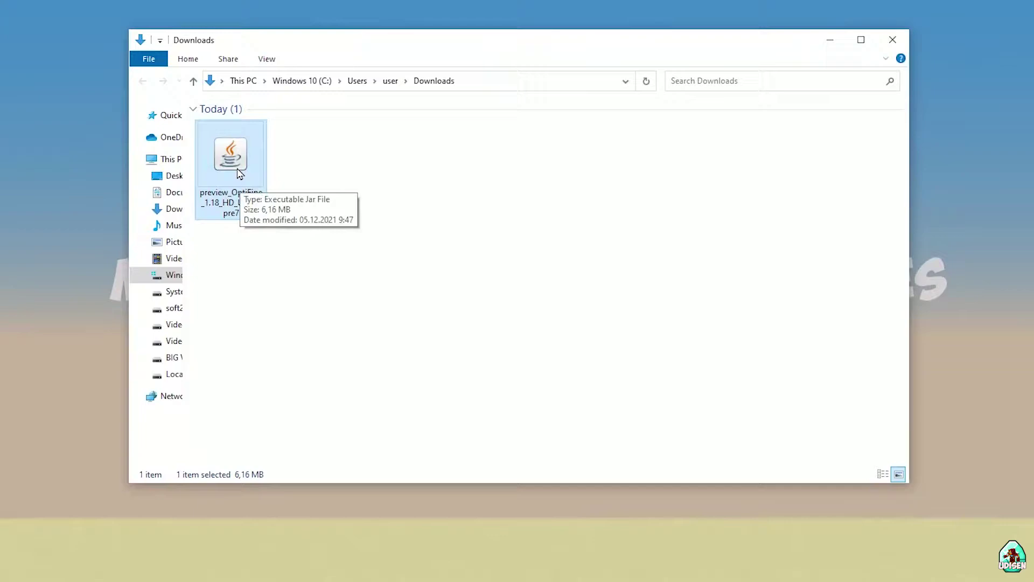
{"action": "left_click", "coordinate": [229, 210]}
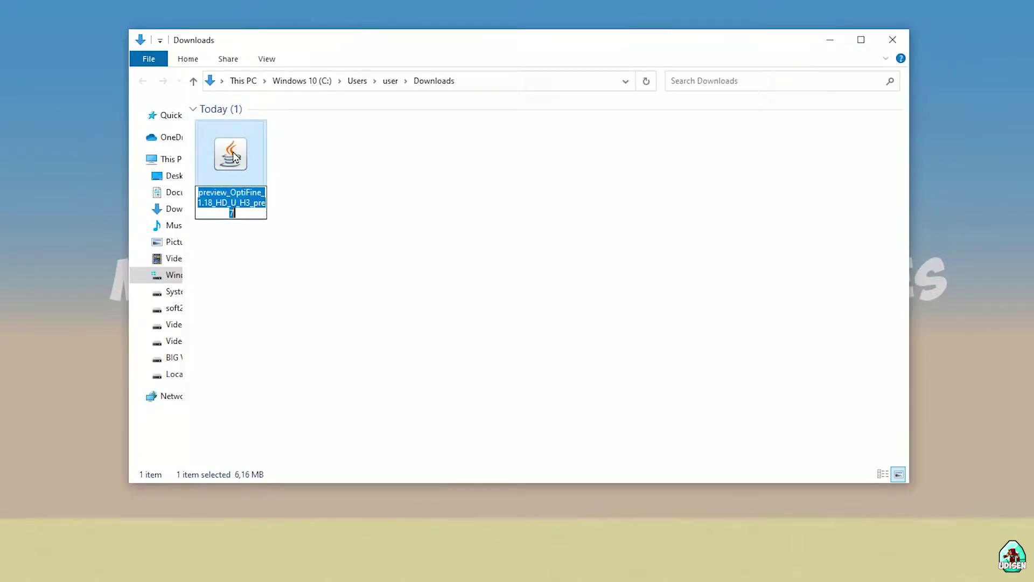
{"action": "double_click", "coordinate": [233, 152]}
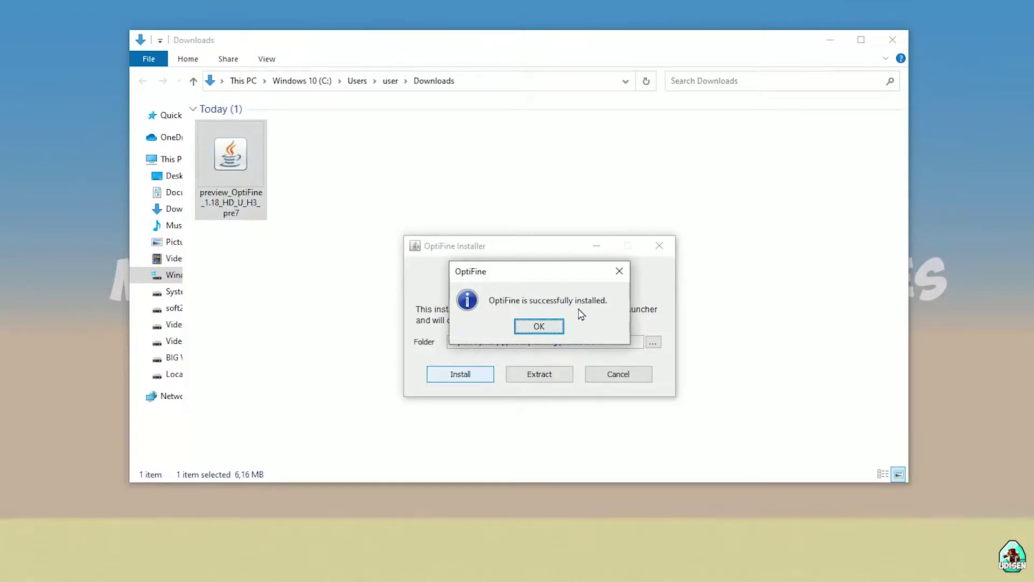
{"action": "left_click", "coordinate": [555, 325]}
Try to delete the OptiFine installer file from the Downloads folder
{"action": "key", "text": "Delete"}
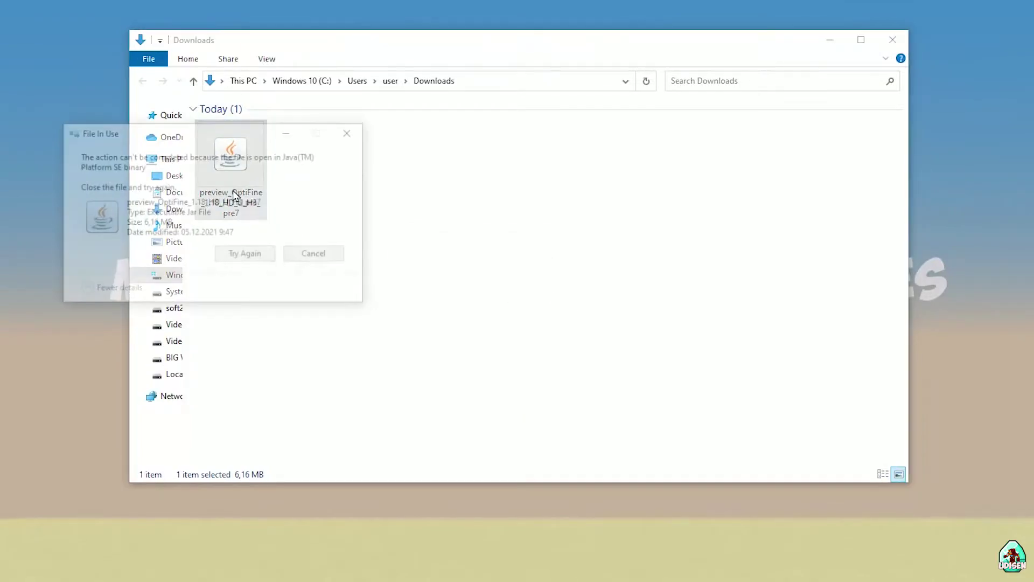
{"action": "left_click", "coordinate": [308, 250]}
{"action": "left_click", "coordinate": [311, 254]}
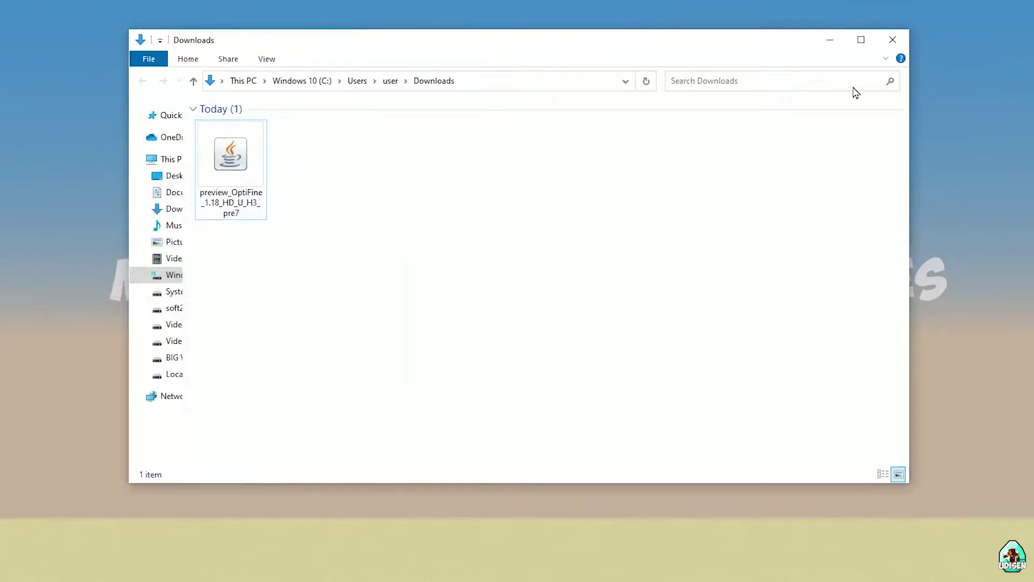
Minimize the Downloads window and launch the OptiFine installation from Minecraft Launcher, accepting the modded-game risk without further warnings
{"action": "left_click", "coordinate": [830, 40]}
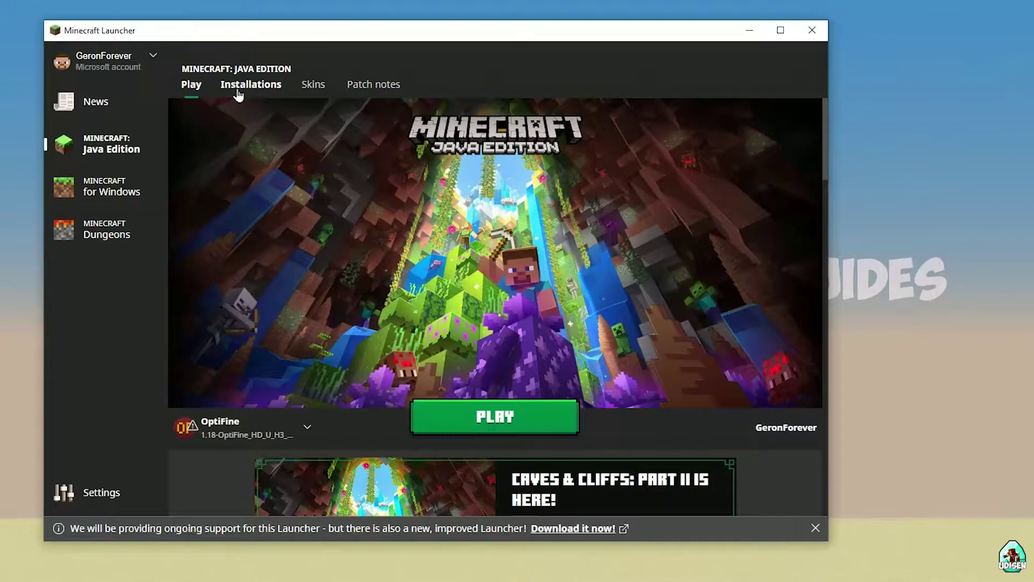
{"action": "left_click", "coordinate": [239, 95]}
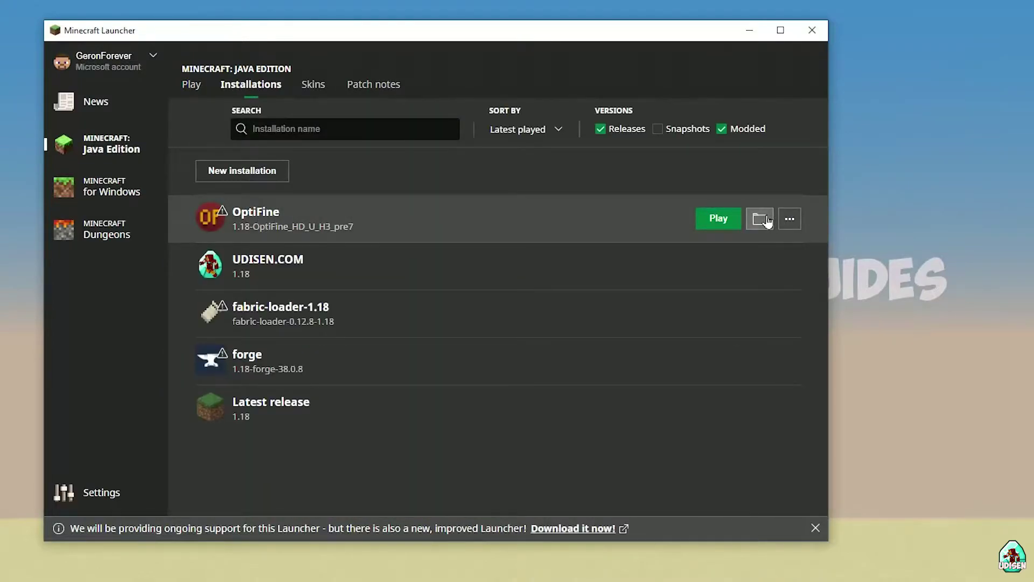
{"action": "left_click", "coordinate": [712, 221]}
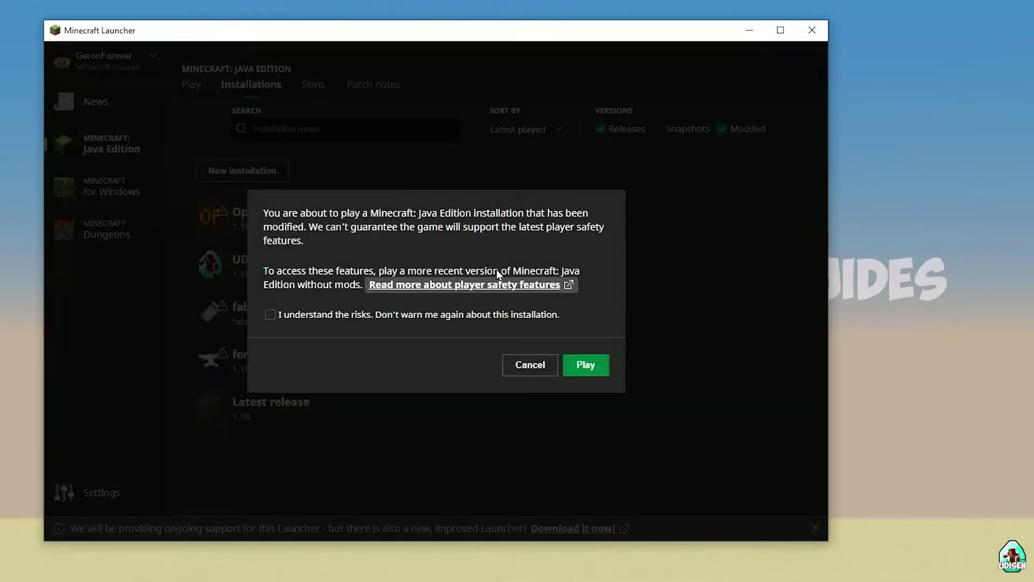
{"action": "left_click", "coordinate": [397, 316]}
{"action": "left_click", "coordinate": [582, 371]}
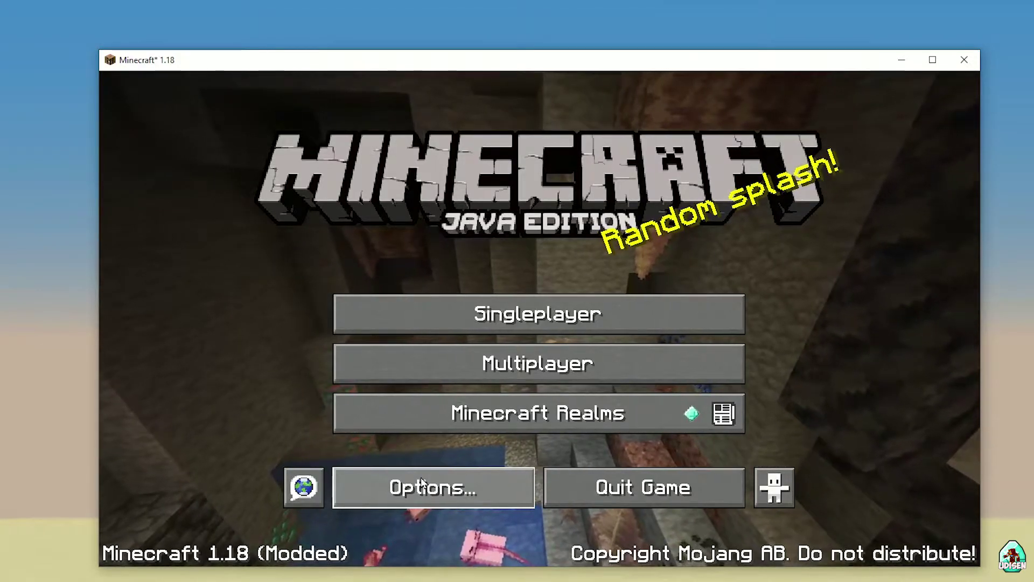
Open the game's resource pack settings and arrange the Minecraft and Downloads windows so both are accessible
{"action": "left_click", "coordinate": [423, 485]}
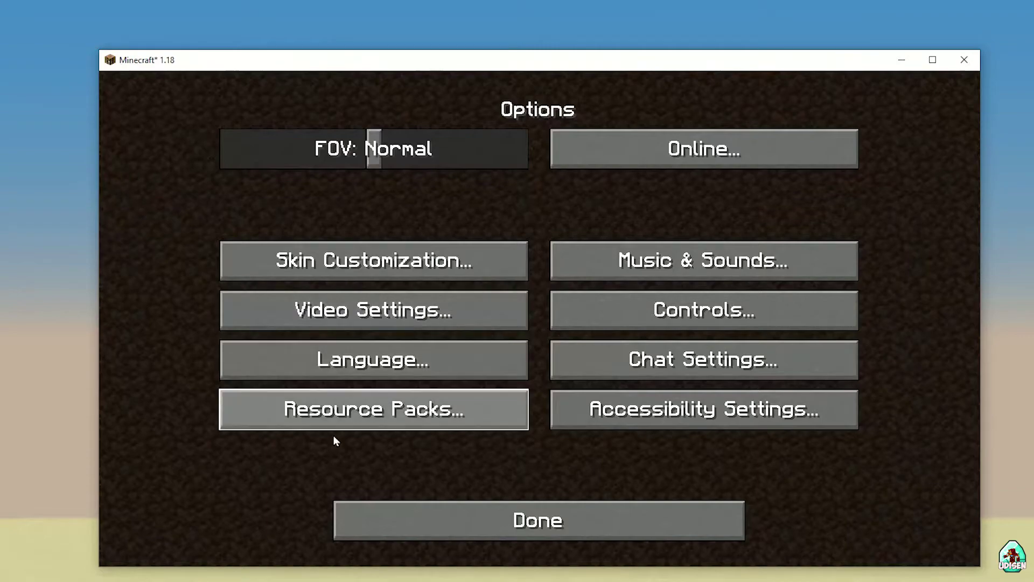
{"action": "left_click", "coordinate": [330, 413]}
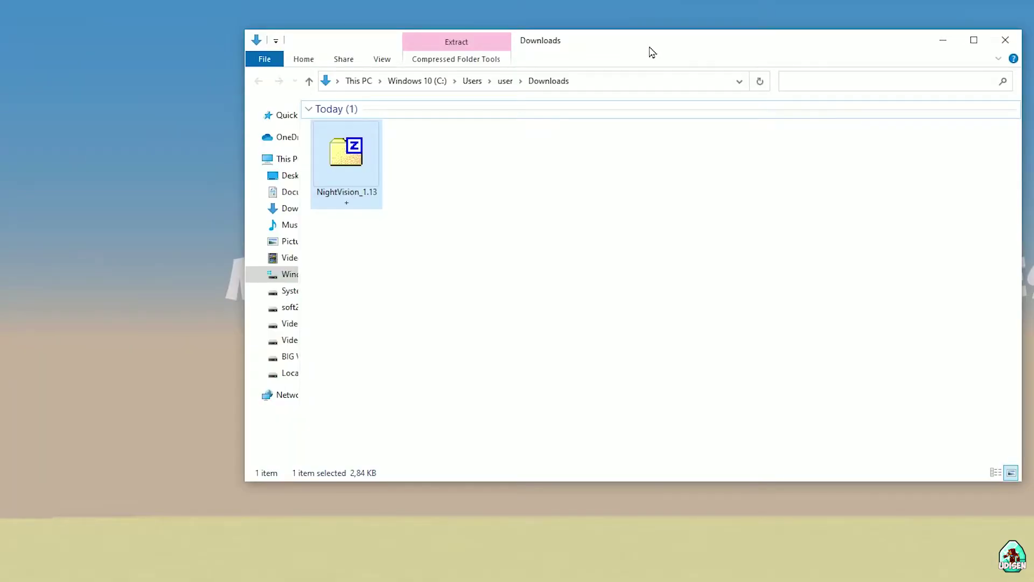
{"action": "left_click_drag", "start_coordinate": [651, 52], "coordinate": [989, 57]}
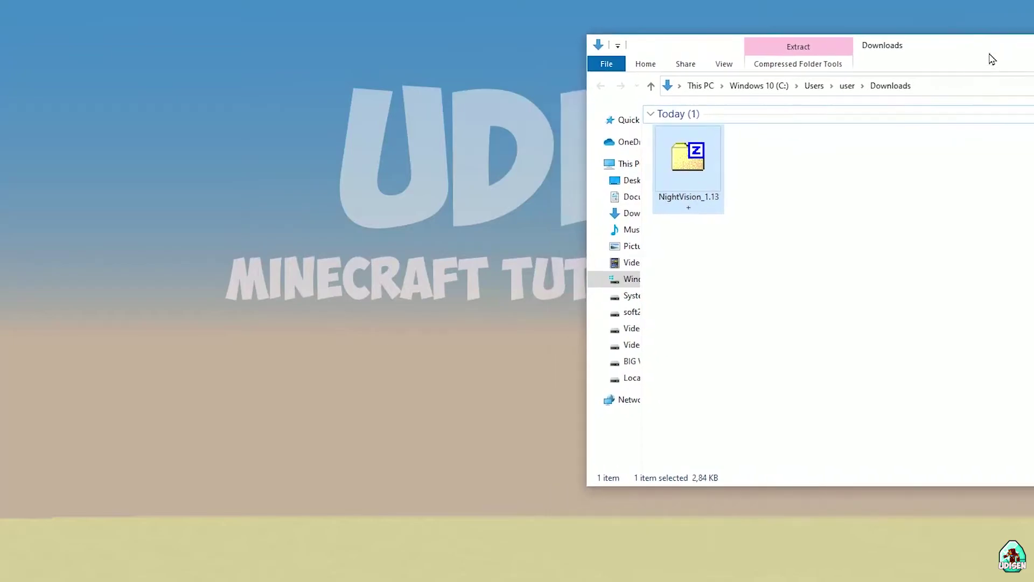
{"action": "double_click", "coordinate": [687, 165]}
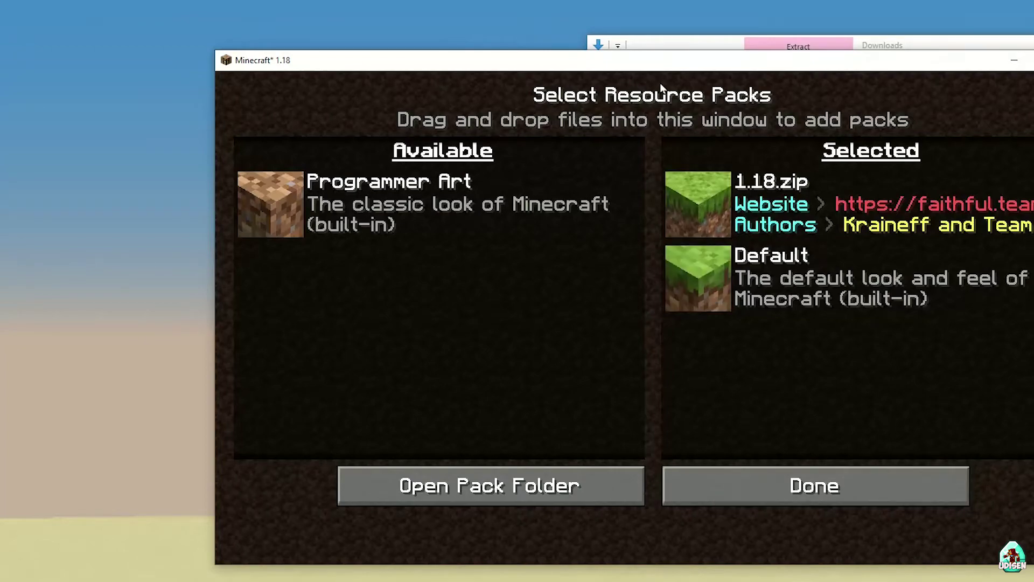
{"action": "left_click_drag", "start_coordinate": [639, 65], "coordinate": [496, 24]}
Add NightVision_1.13+.zip from Downloads to Minecraft's resource packs and activate it despite its incompatibility
{"action": "left_click", "coordinate": [680, 163]}
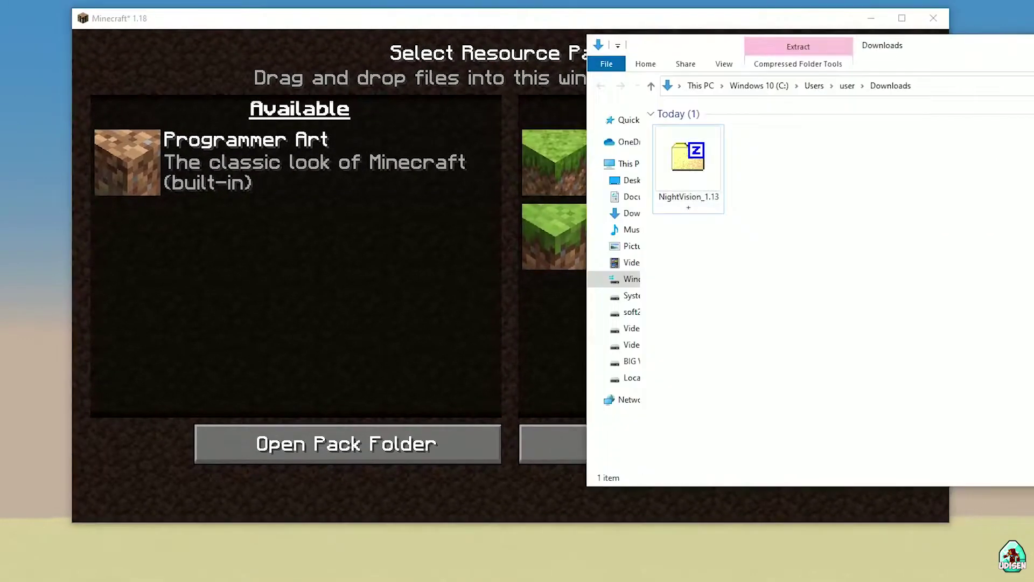
{"action": "double_click", "coordinate": [681, 163]}
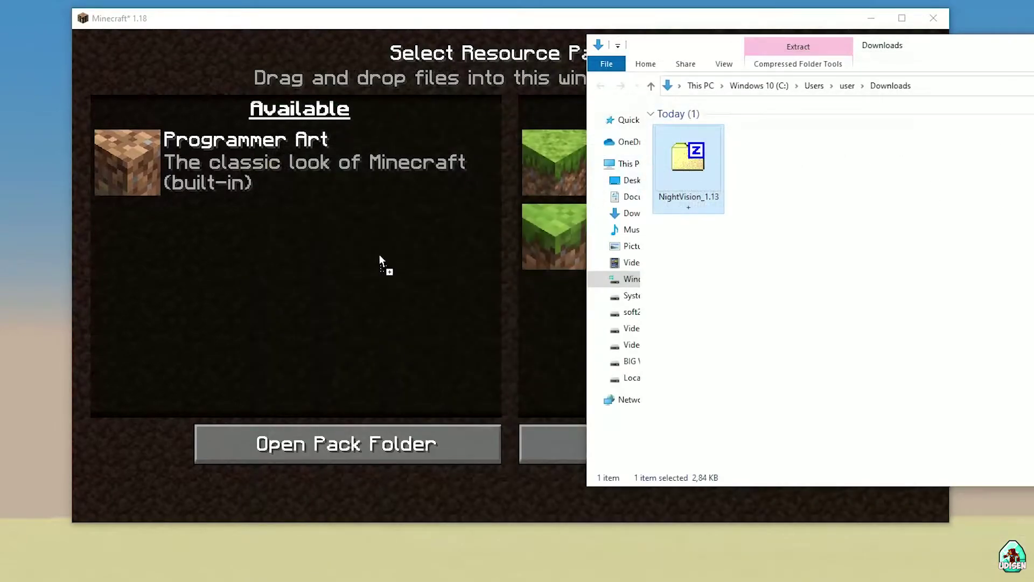
{"action": "left_click_drag", "start_coordinate": [380, 256], "coordinate": [309, 273]}
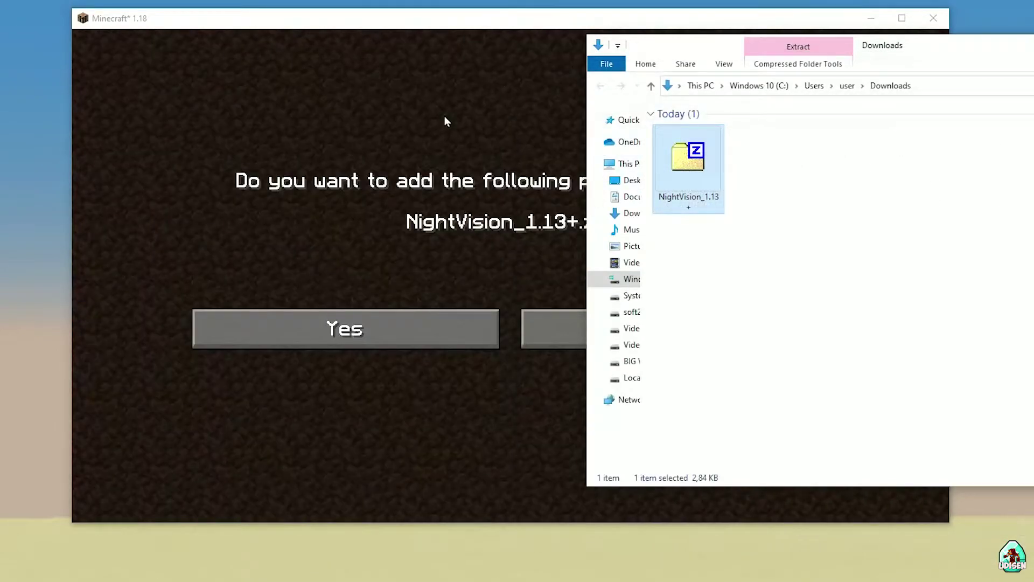
{"action": "left_click", "coordinate": [449, 95]}
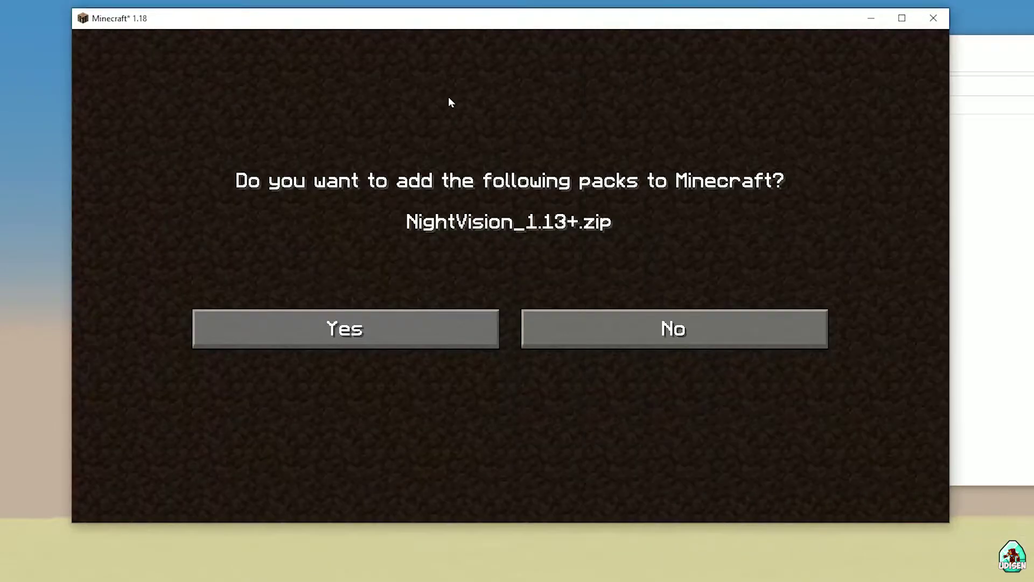
{"action": "left_click", "coordinate": [431, 323]}
{"action": "left_click", "coordinate": [146, 166]}
{"action": "left_click", "coordinate": [451, 322]}
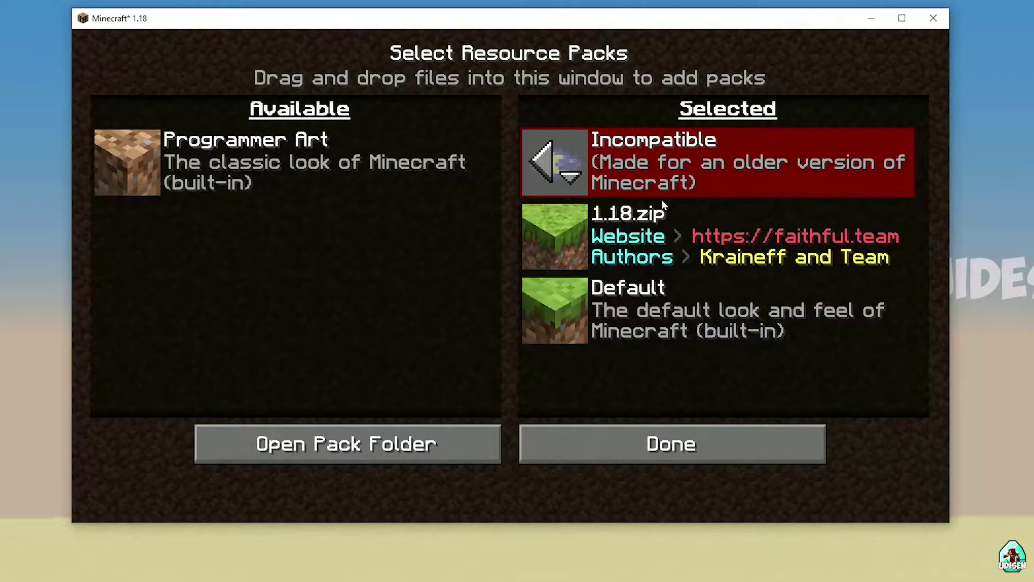
Place the NightVision pack above 1.18.zip in the selected resource packs and apply the selection
{"action": "left_click_drag", "start_coordinate": [492, 27], "coordinate": [578, 26]}
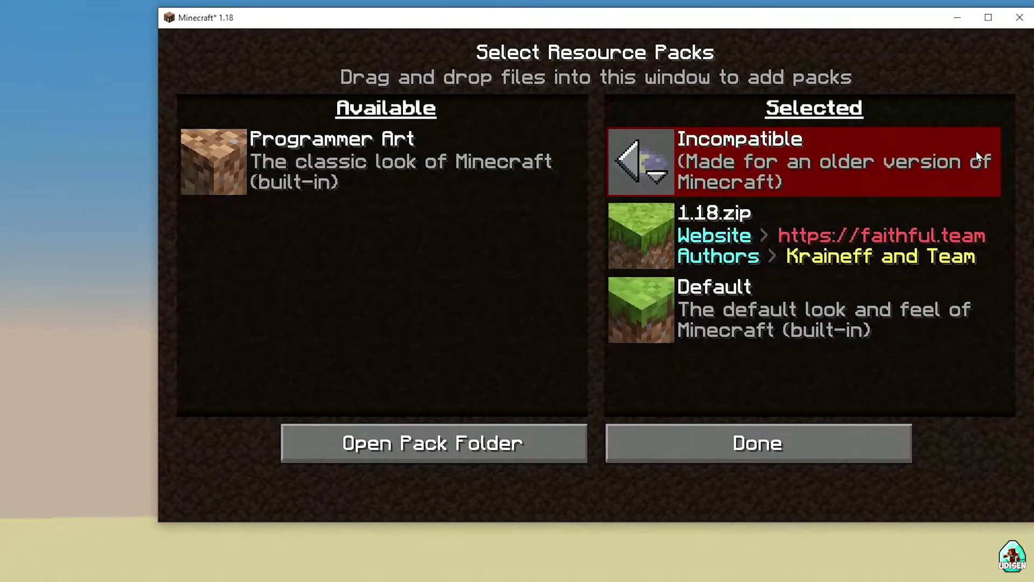
{"action": "left_click", "coordinate": [646, 187]}
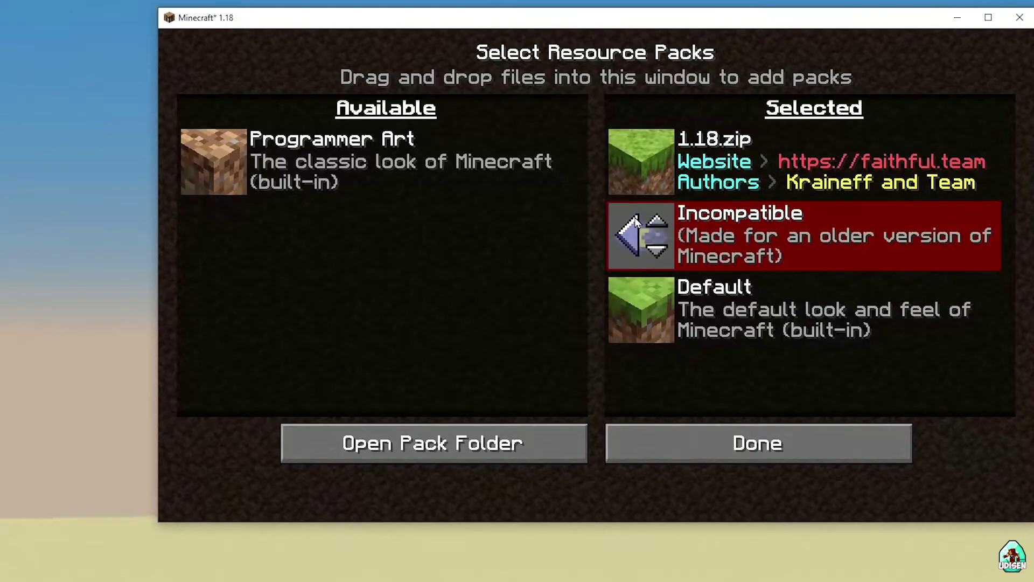
{"action": "left_click", "coordinate": [657, 215]}
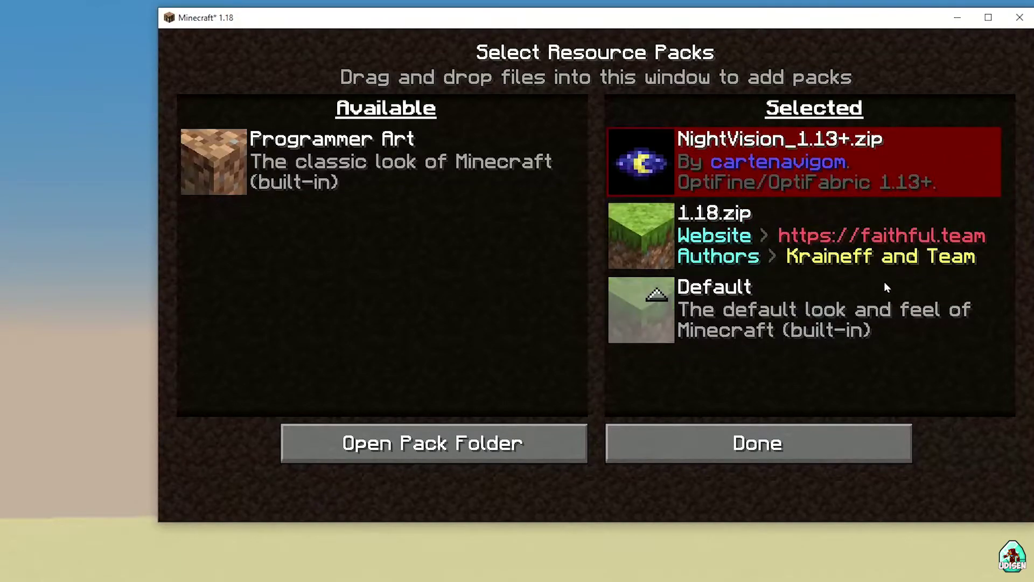
{"action": "left_click", "coordinate": [760, 447]}
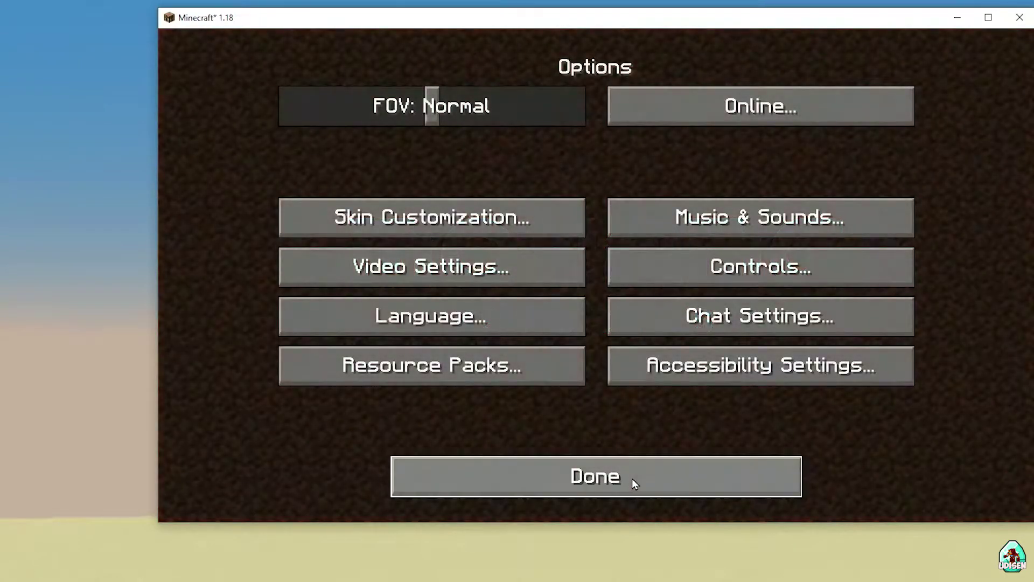
Leave the options, review the OptiFine video settings without changing them, and return to the title screen
{"action": "left_click", "coordinate": [632, 479]}
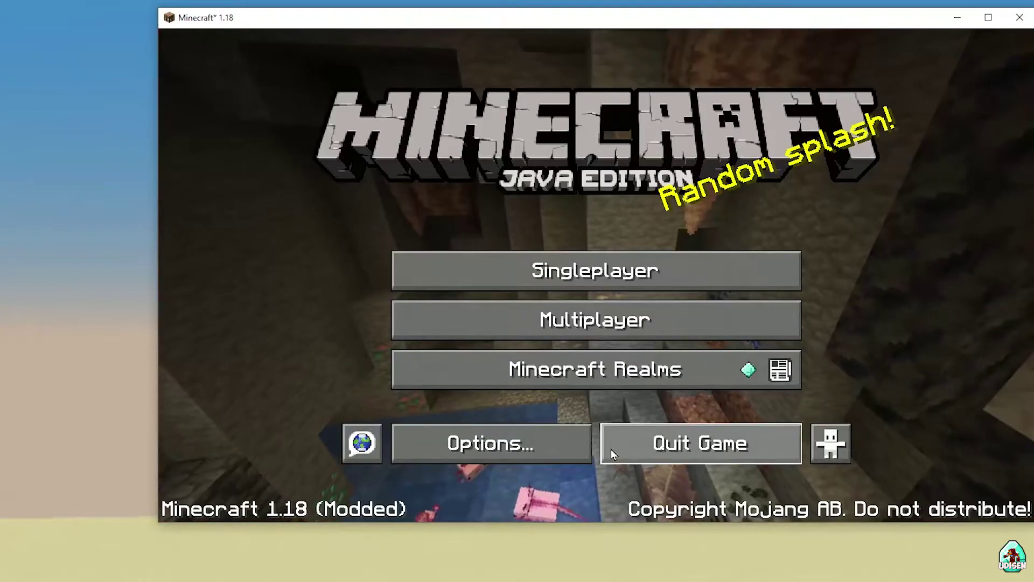
{"action": "left_click", "coordinate": [516, 442]}
{"action": "left_click", "coordinate": [414, 274]}
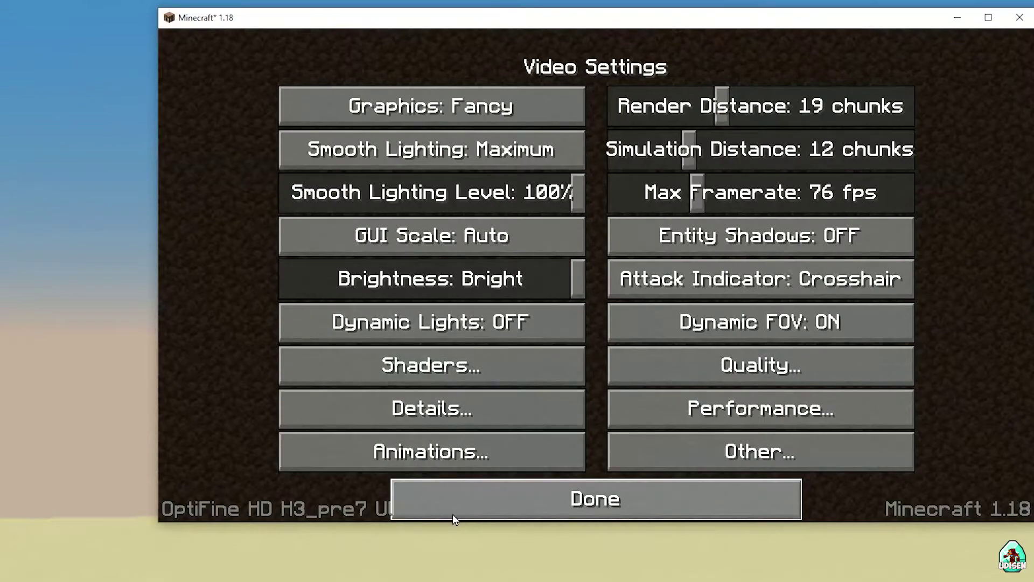
{"action": "left_click", "coordinate": [470, 509]}
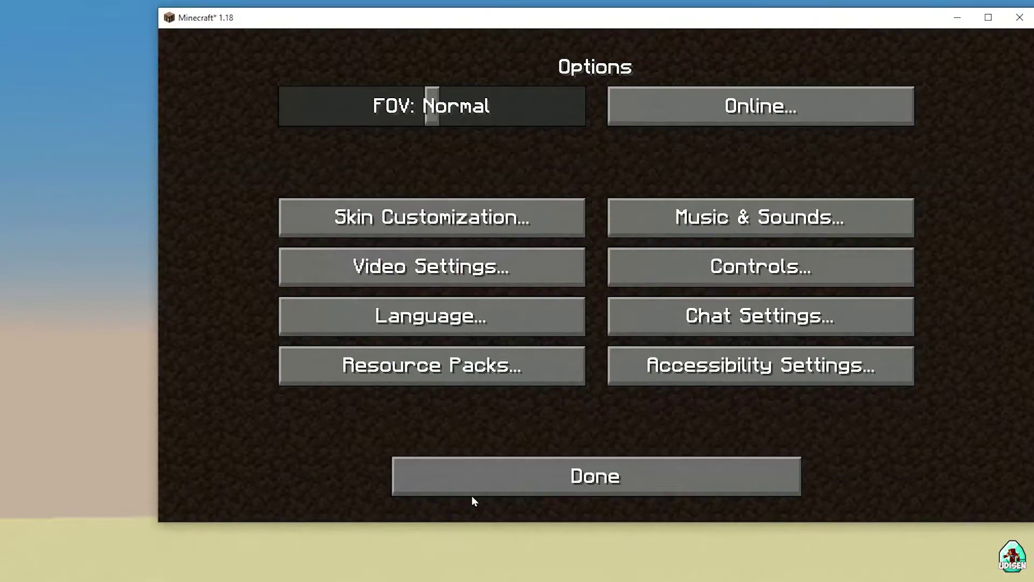
{"action": "left_click", "coordinate": [570, 488]}
Load the Datapack Guides world in singleplayer
{"action": "left_click", "coordinate": [590, 272]}
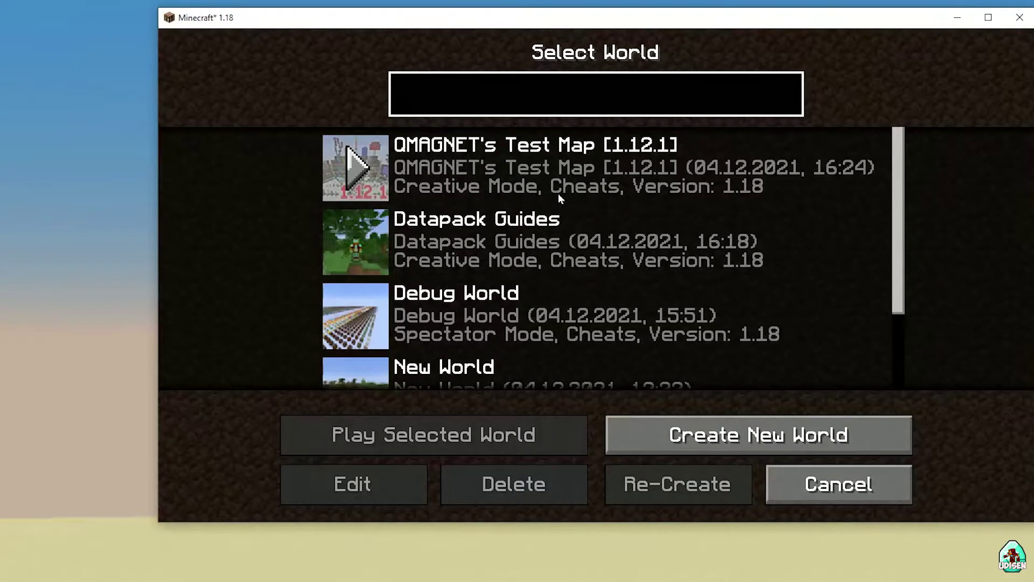
{"action": "left_click", "coordinate": [555, 252]}
{"action": "double_click", "coordinate": [554, 252]}
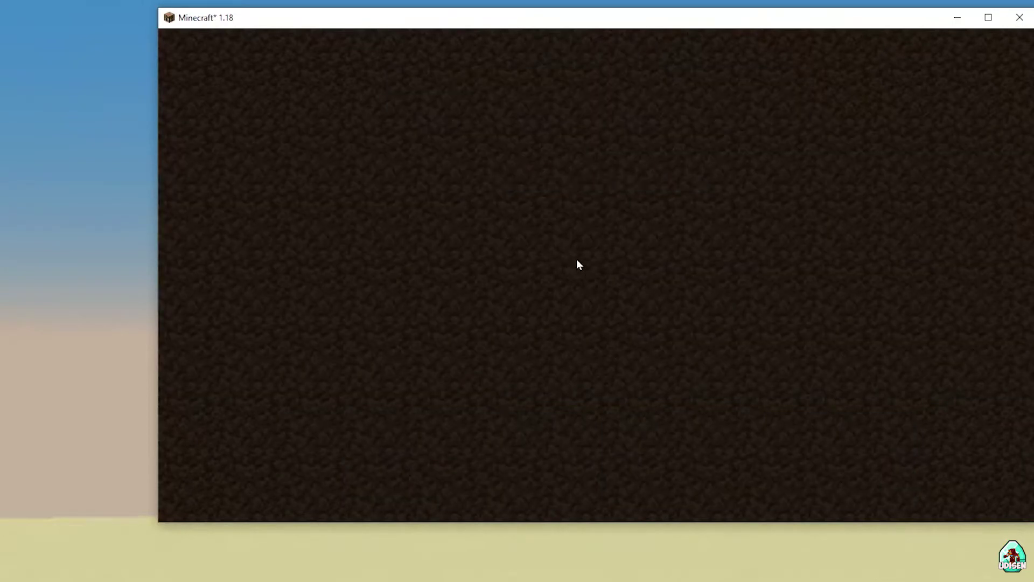
Walk through the mineshaft to examine visibility with NightVision active, checking the debug information along the way
{"action": "key", "text": "w"}
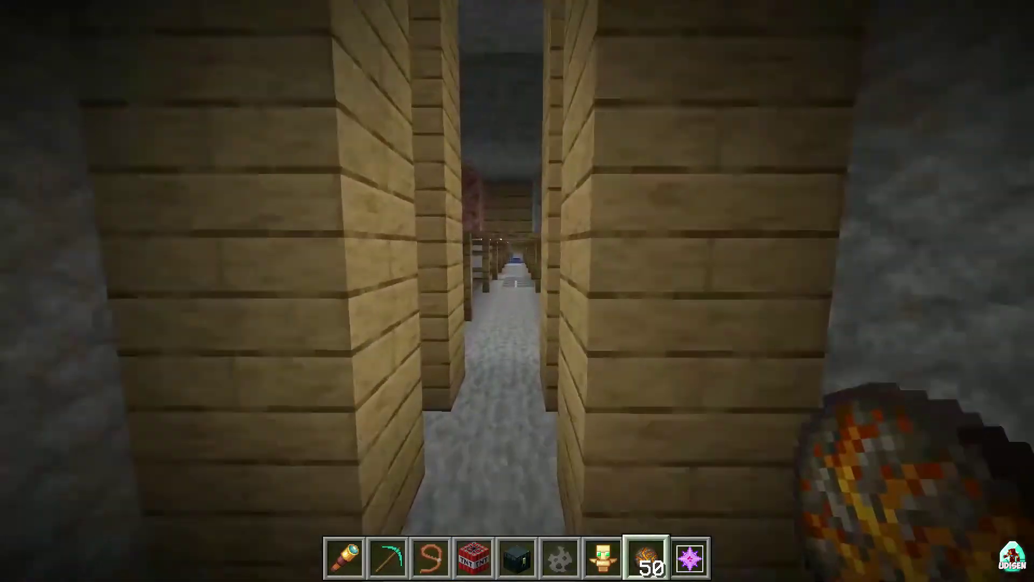
{"action": "key", "text": "w"}
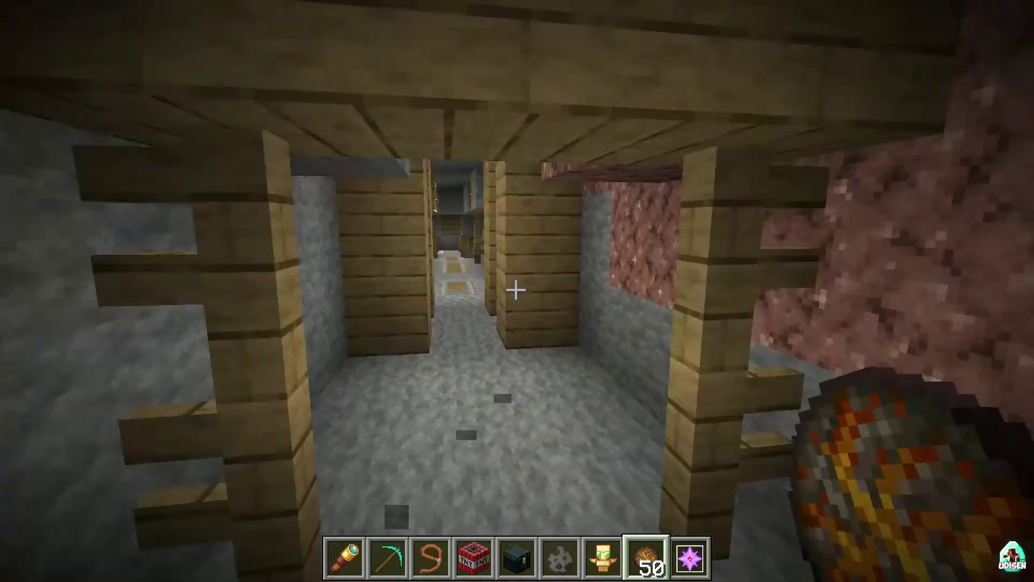
{"action": "key", "text": "w"}
{"action": "key", "text": "F3"}
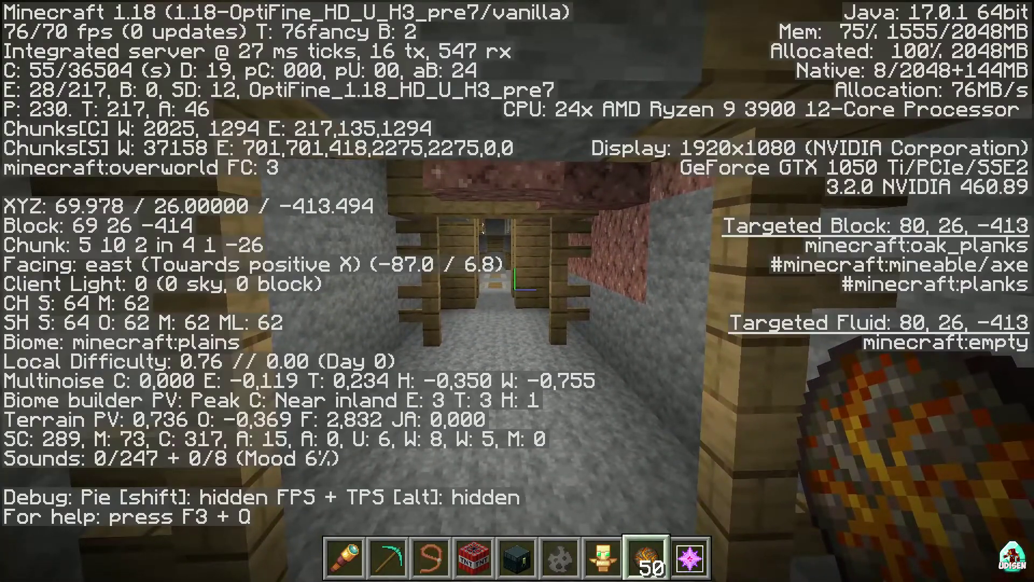
{"action": "key", "text": "F3"}
{"action": "key", "text": "w"}
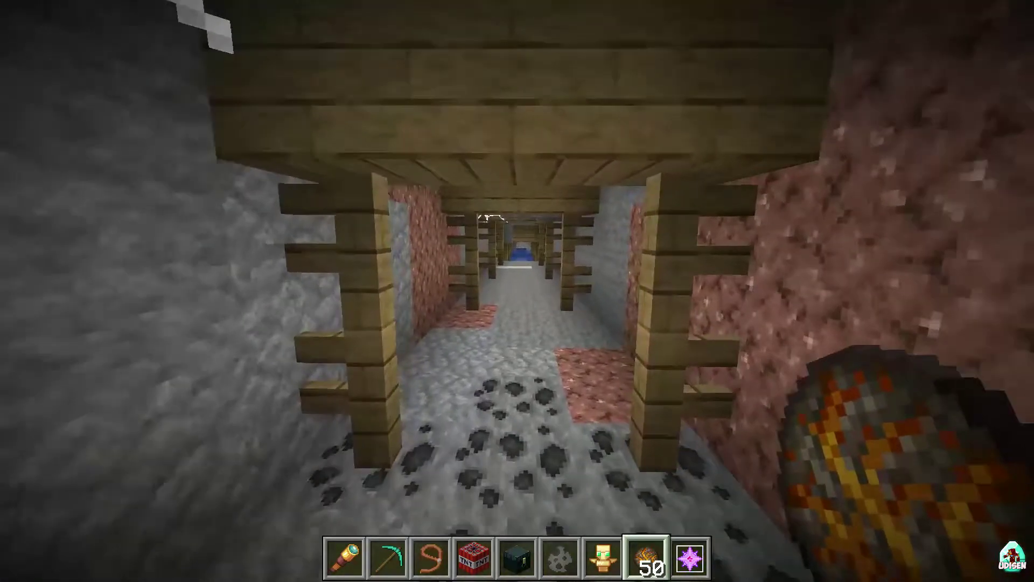
{"action": "scroll", "coordinate": [517, 291], "scroll_direction": "down", "scroll_amount": 4}
{"action": "key", "text": "w"}
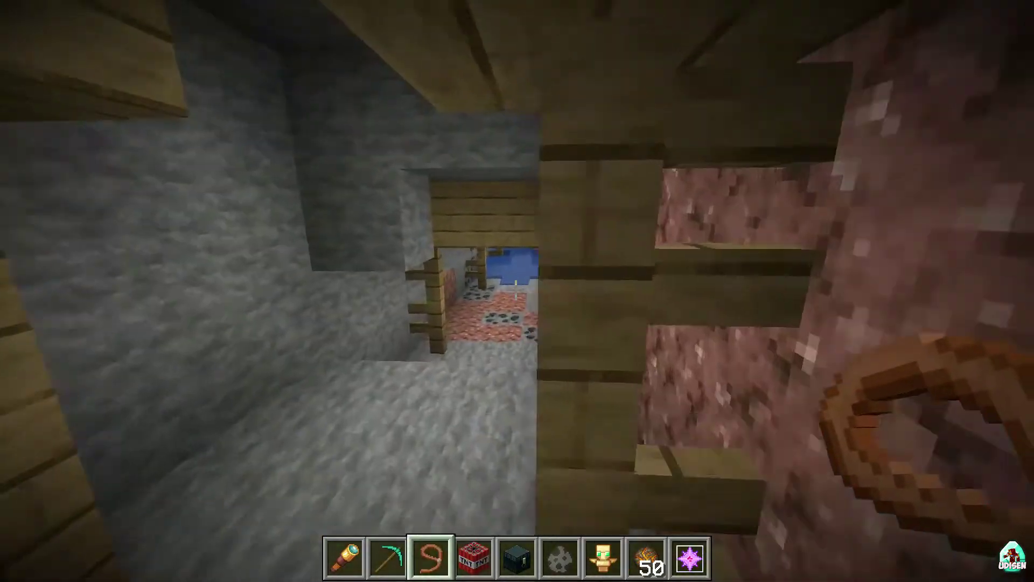
Deactivate the NightVision resource pack and walk through the mineshaft to compare the lighting without it
{"action": "key", "text": "Escape"}
{"action": "left_click", "coordinate": [455, 333]}
{"action": "left_click", "coordinate": [459, 361]}
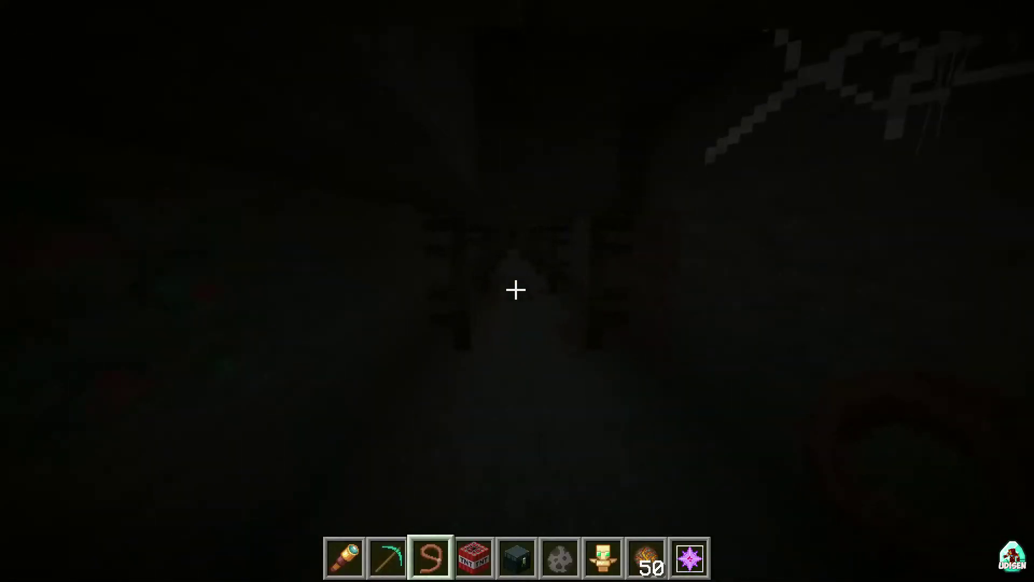
{"action": "key", "text": "w"}
{"action": "key", "text": "w"}
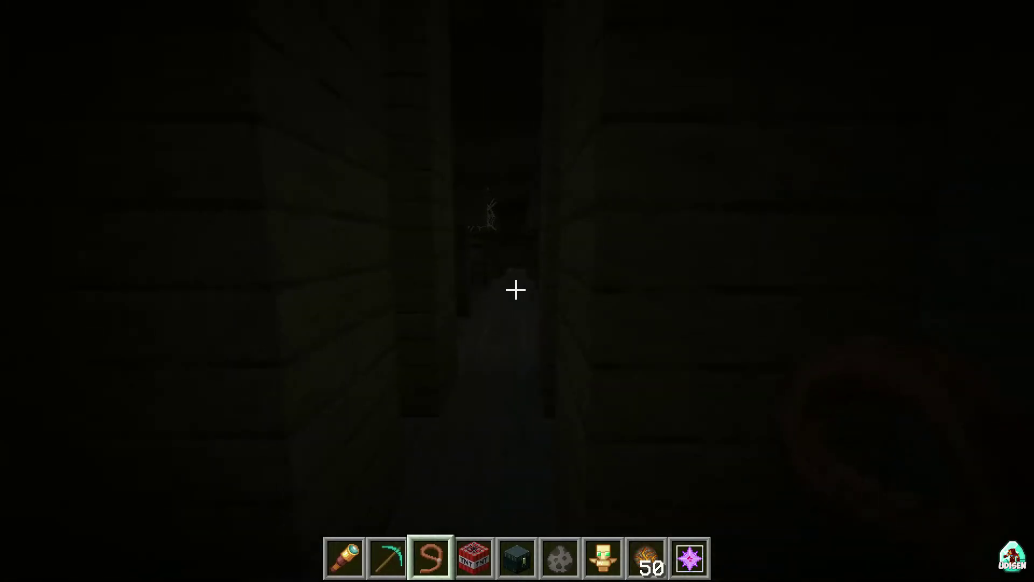
Reopen the in-game resource pack settings and select the NightVision pack for activation again
{"action": "key", "text": "Escape"}
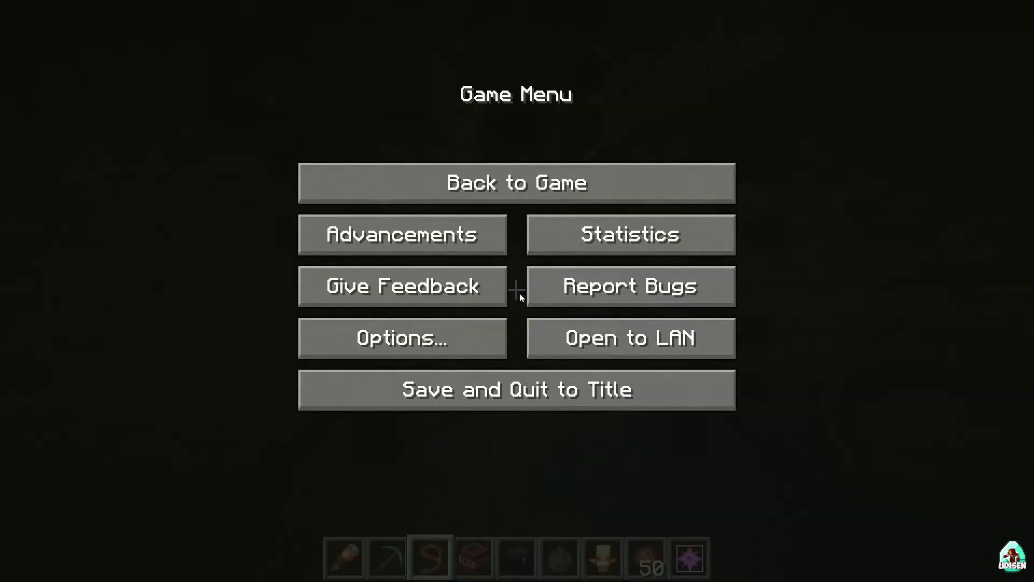
{"action": "left_click", "coordinate": [398, 337]}
{"action": "left_click", "coordinate": [339, 362]}
{"action": "left_click", "coordinate": [111, 139]}
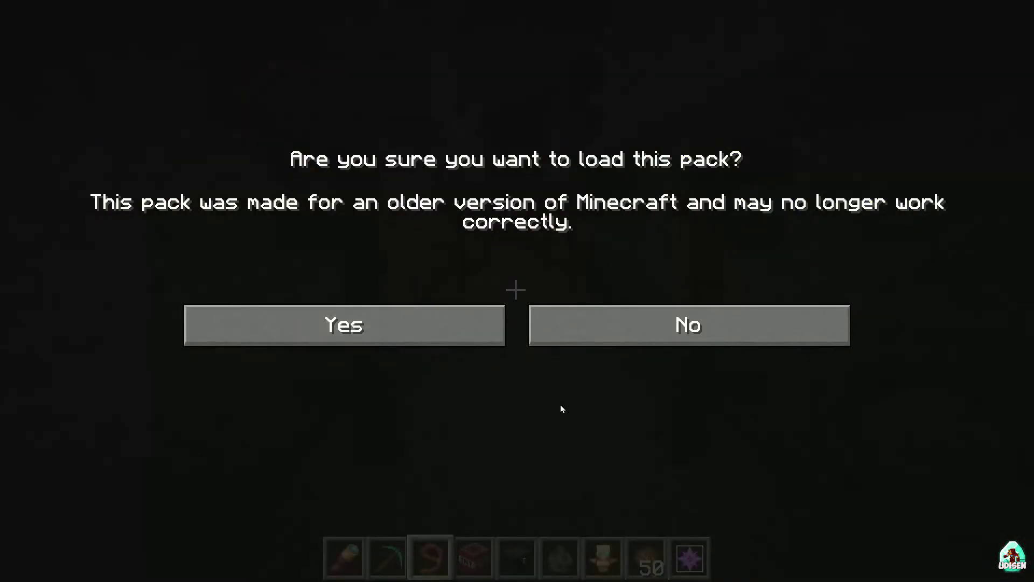